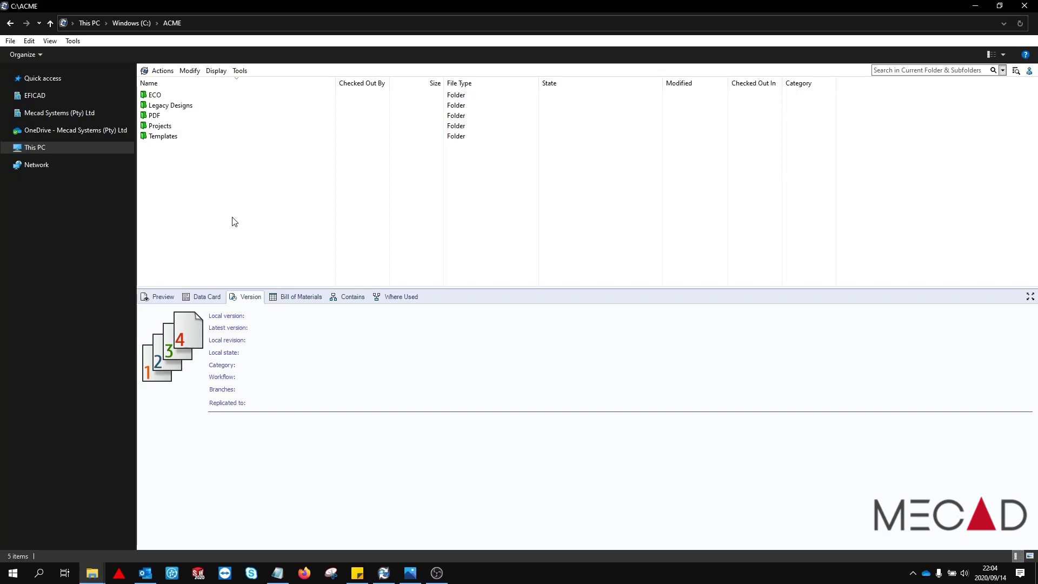
# - Try Get Latest Version on all five ACME vault folders and dismiss the 'path is too long' error
pyautogui.moveTo(234, 222); pyautogui.dragTo(158, 95)
pyautogui.rightClick(158, 95)
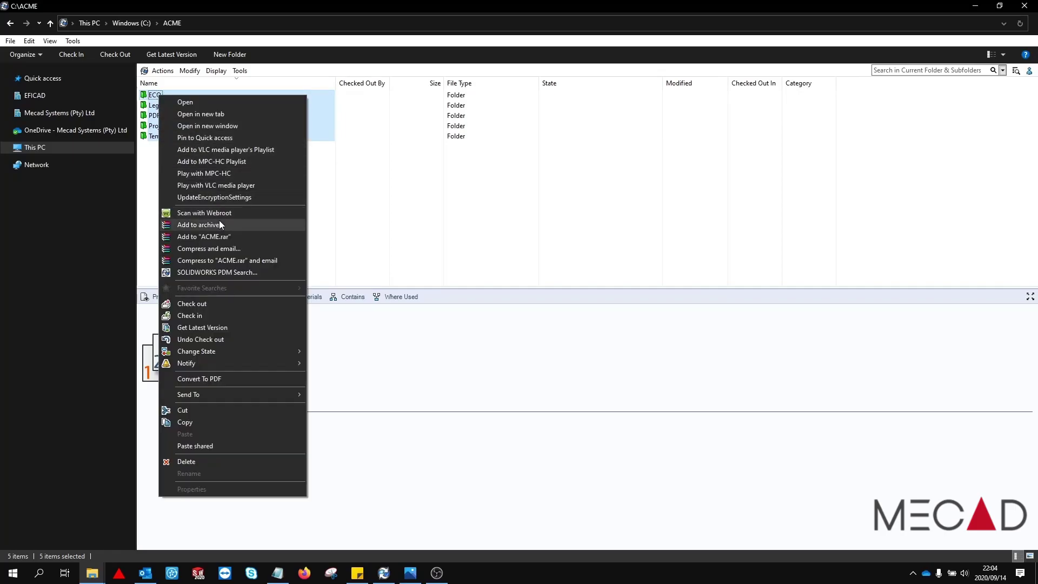
pyautogui.click(208, 328)
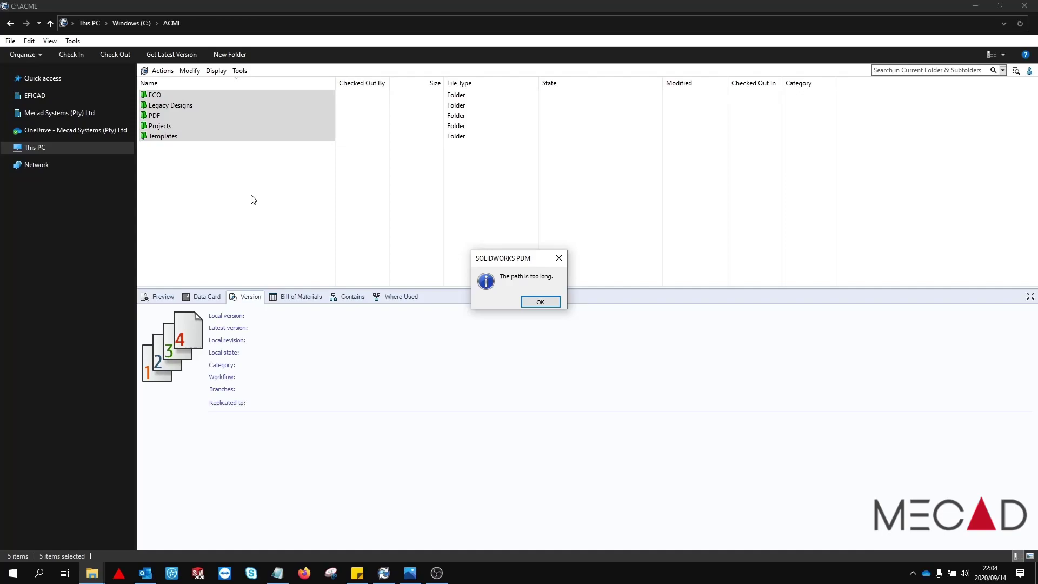
pyautogui.click(539, 301)
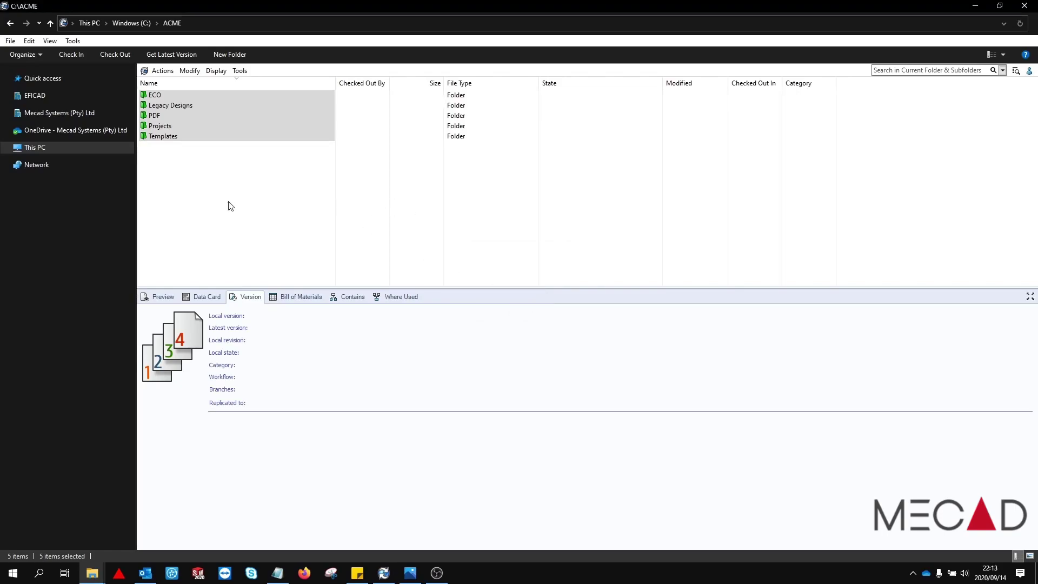
# - Launch Command Prompt from Windows search with 'cmd'
pyautogui.click(39, 574)
pyautogui.write('cmd')
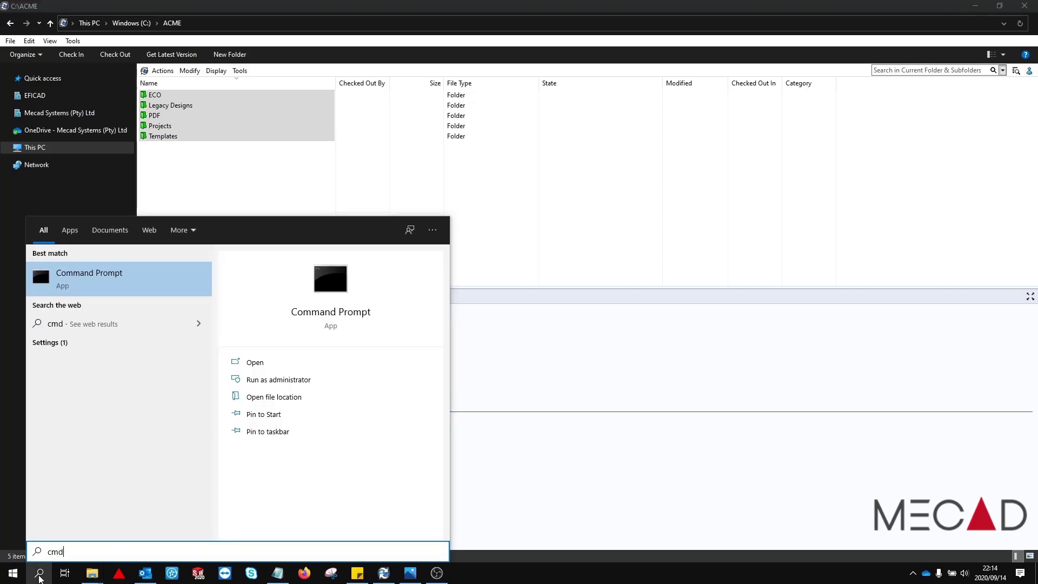
pyautogui.click(81, 276)
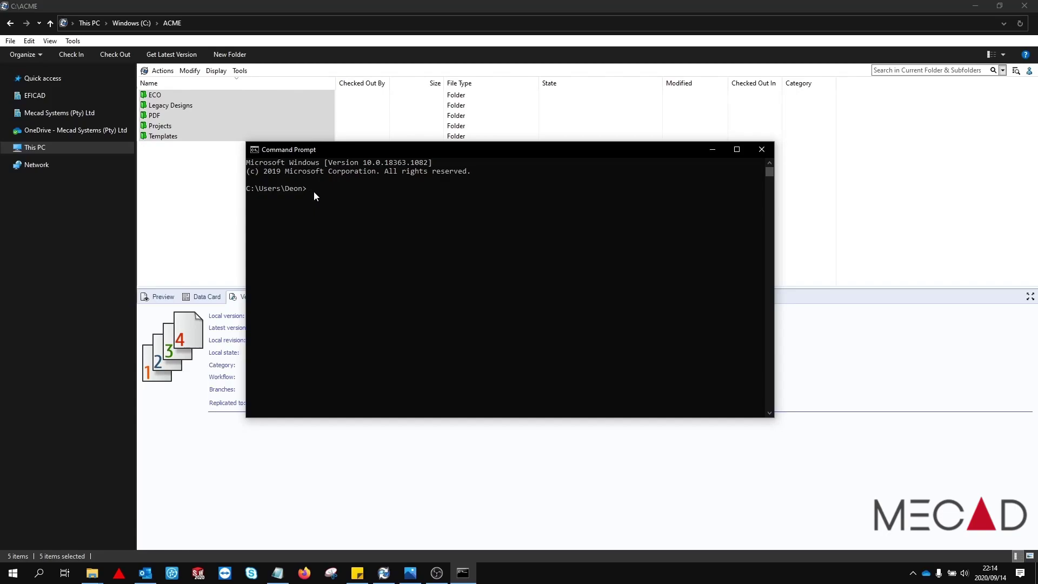
# - Copy 'dir C:\ACME /s /b > FilesNames.txt' from the note and run it in Command Prompt
pyautogui.click(277, 572)
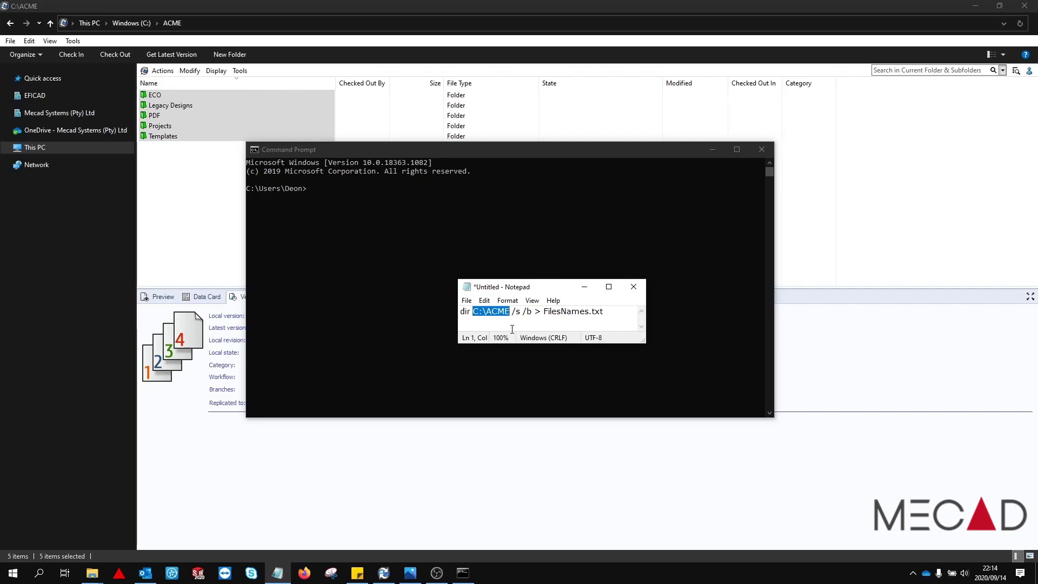
pyautogui.moveTo(606, 312); pyautogui.dragTo(460, 312)
pyautogui.hotkey('ctrl', 'c')
pyautogui.click(336, 189)
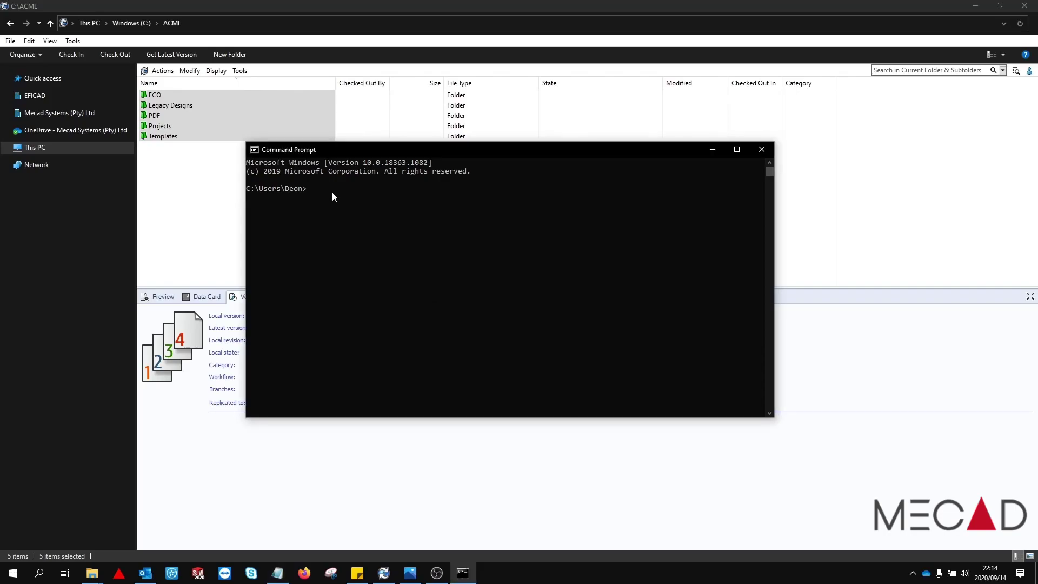
pyautogui.click(317, 190)
pyautogui.rightClick(319, 195)
pyautogui.press('Return')
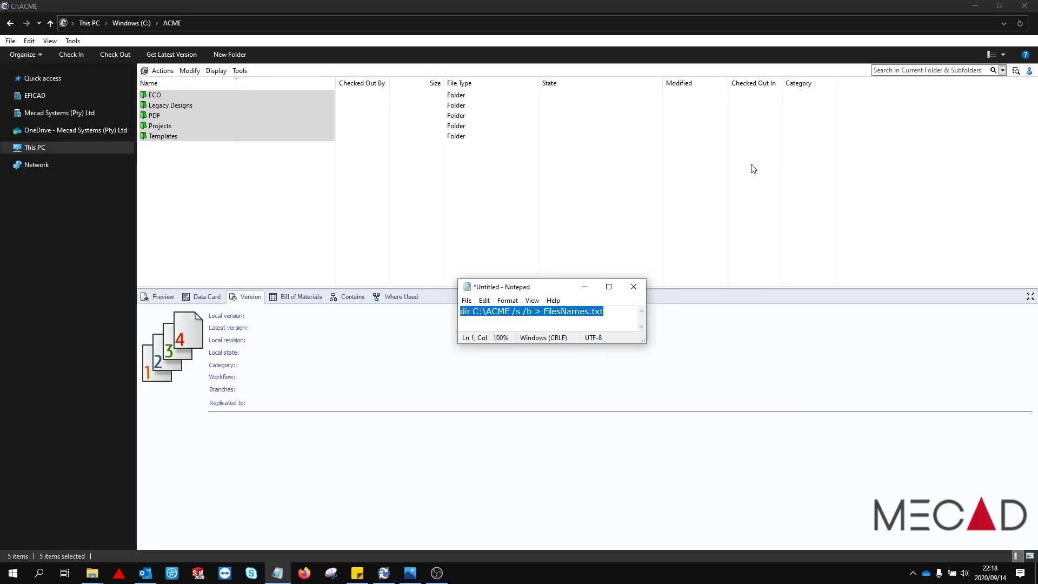
# - Discard the scratch note and open FilesNames.txt from the user's home folder in Notepad
pyautogui.click(634, 287)
pyautogui.click(537, 287)
pyautogui.moveTo(94, 572)
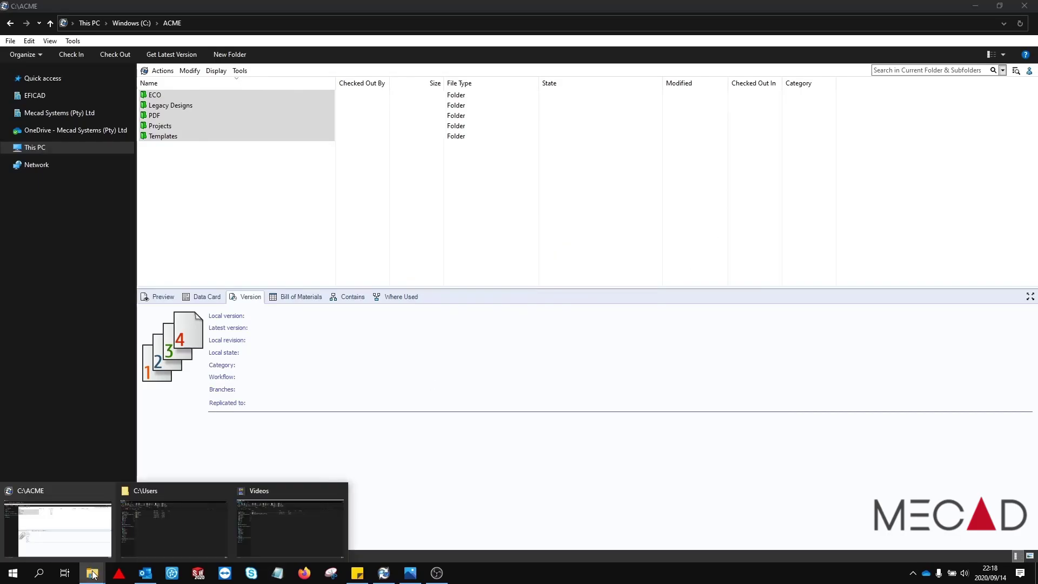
pyautogui.click(173, 545)
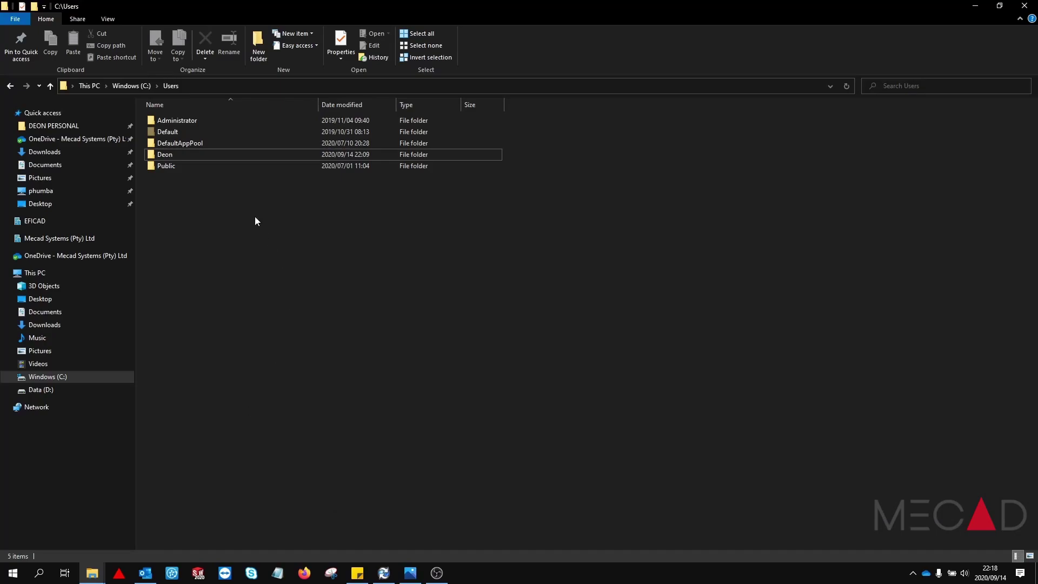
pyautogui.doubleClick(189, 157)
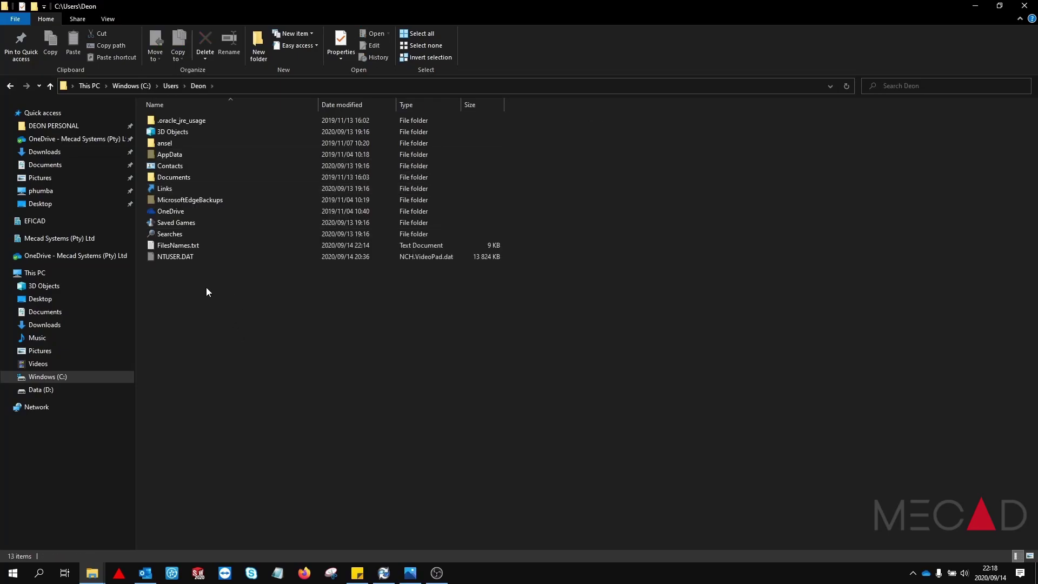
pyautogui.doubleClick(189, 246)
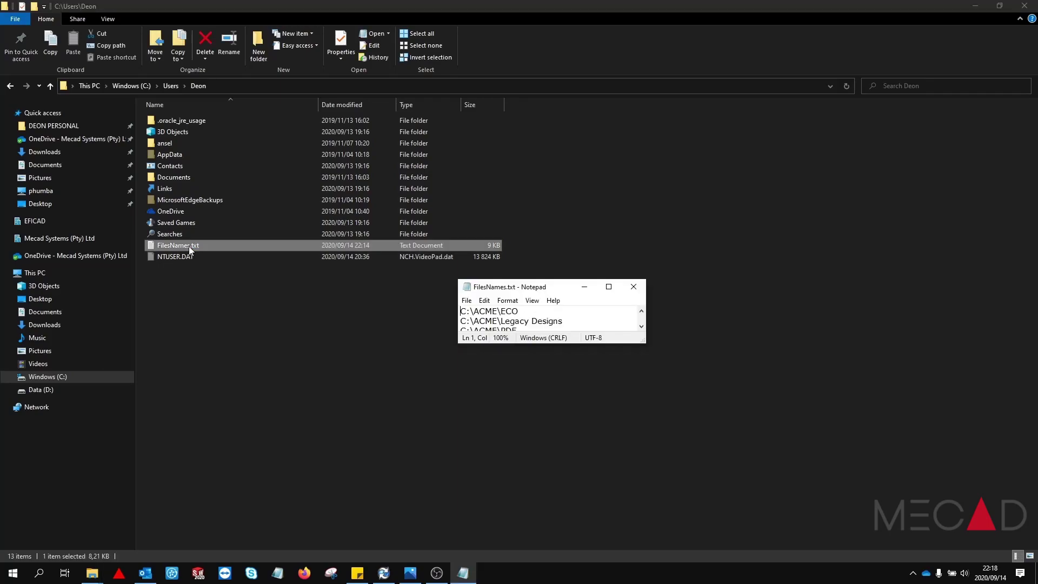
# - Maximize Notepad, select the entire FilesNames.txt path list, and bring up Windows search
pyautogui.click(608, 286)
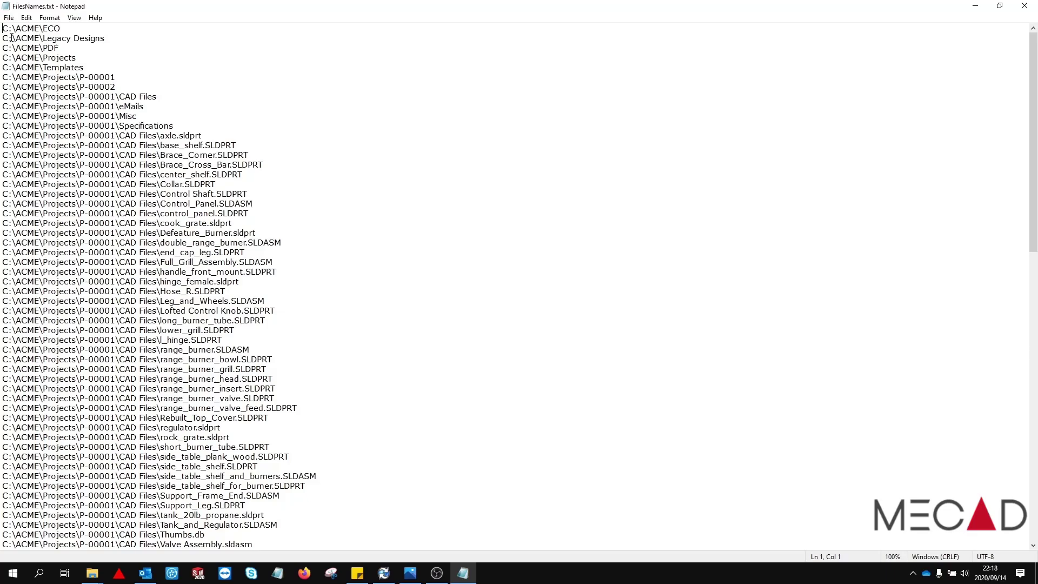
pyautogui.hotkey('ctrl', 'a')
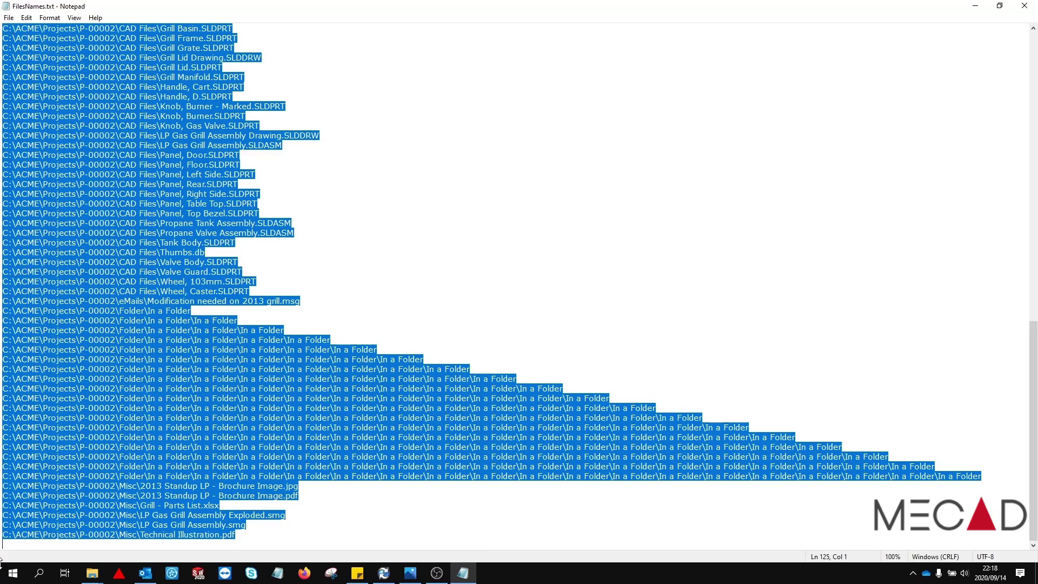
pyautogui.click(49, 575)
# - Launch Excel 2016, paste the vault paths into column A from A1, and maximize the window
pyautogui.write('e')
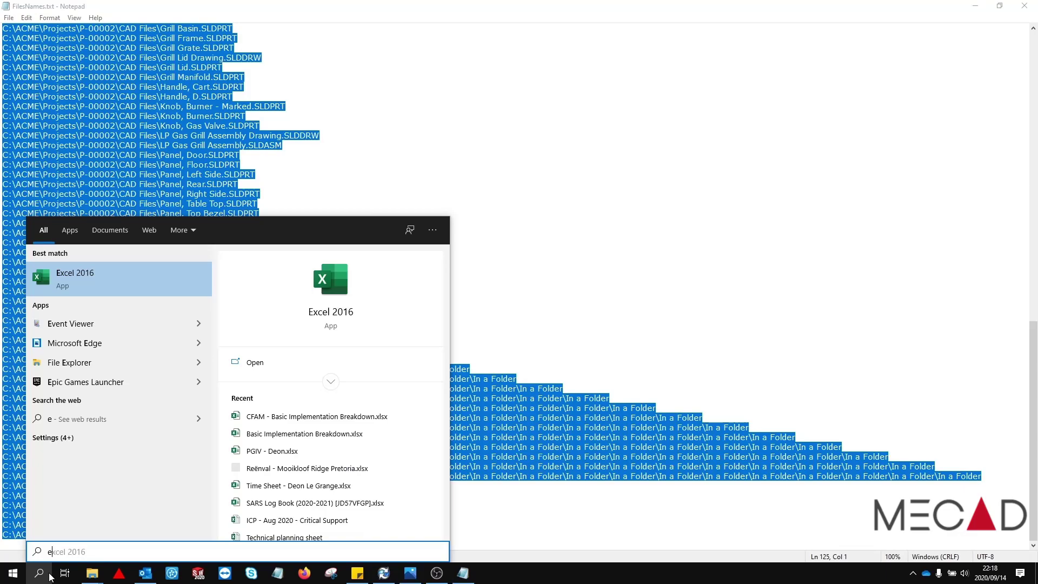
pyautogui.write('xcel')
pyautogui.click(75, 278)
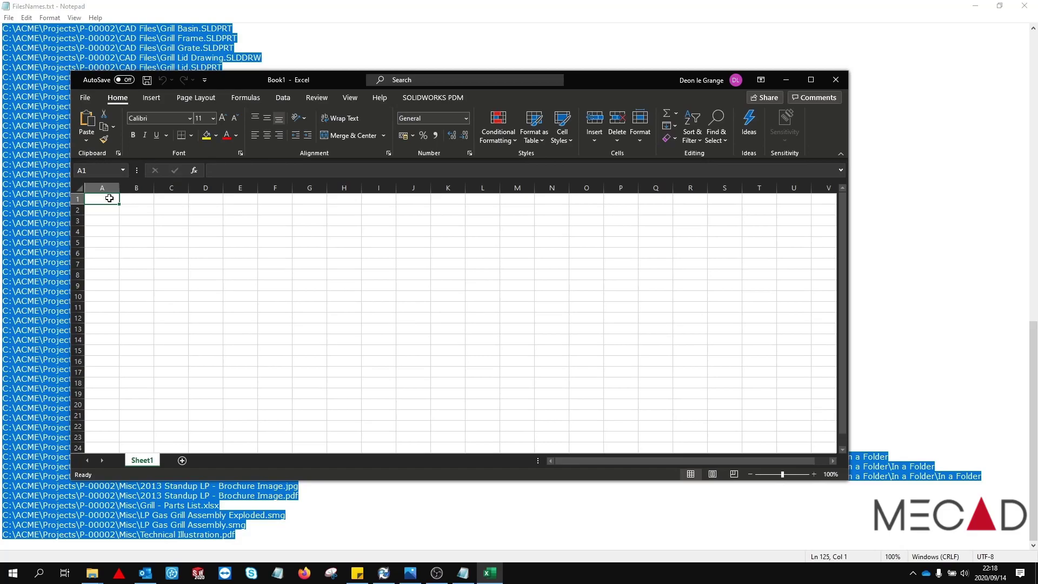
pyautogui.hotkey('ctrl', 'v')
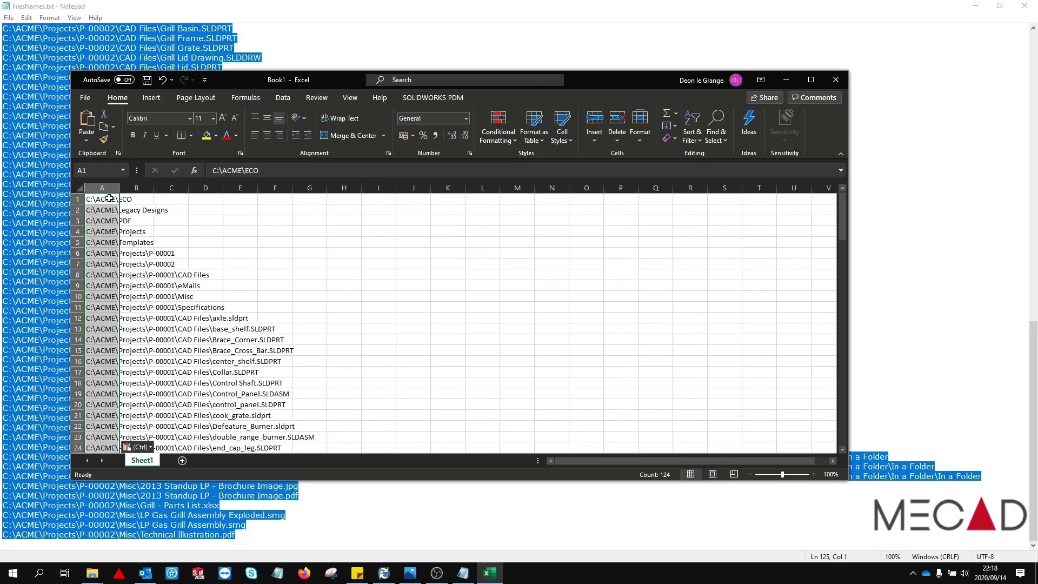
pyautogui.doubleClick(119, 199)
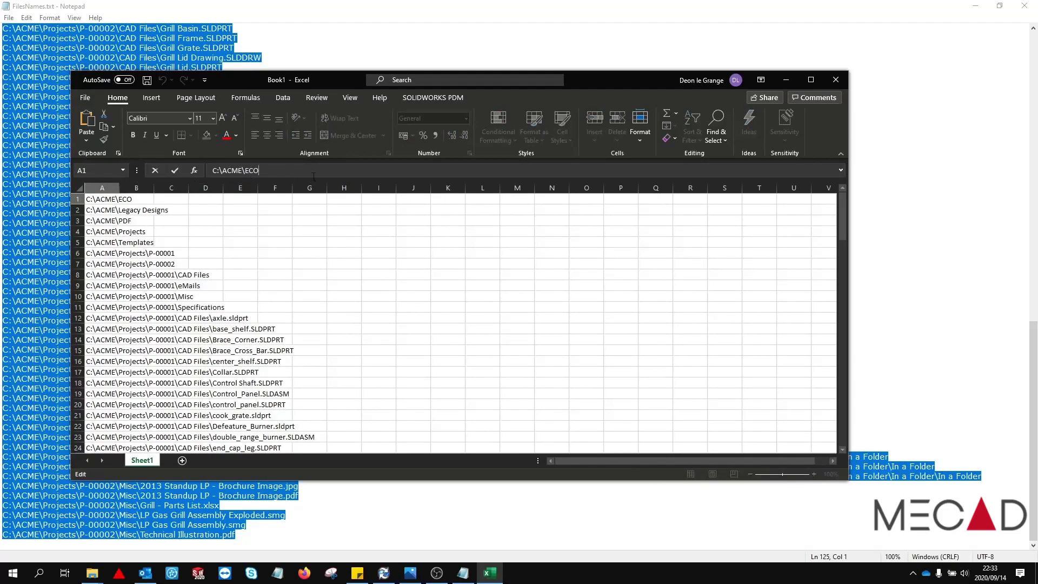
pyautogui.click(810, 80)
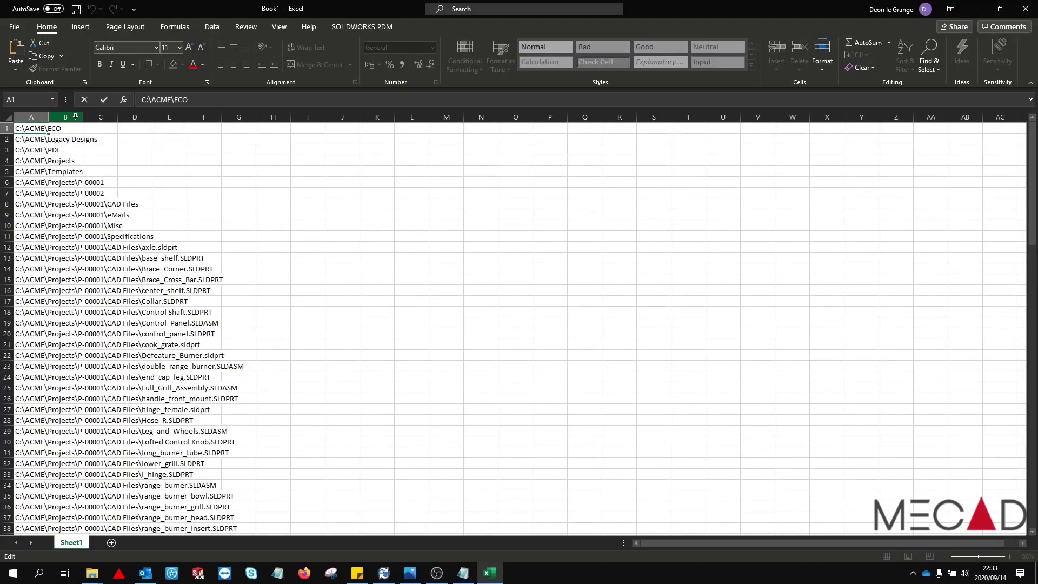
# - Enter =LEN(A1) in B1, fill it down every path row, and select the whole sheet
pyautogui.click(66, 116)
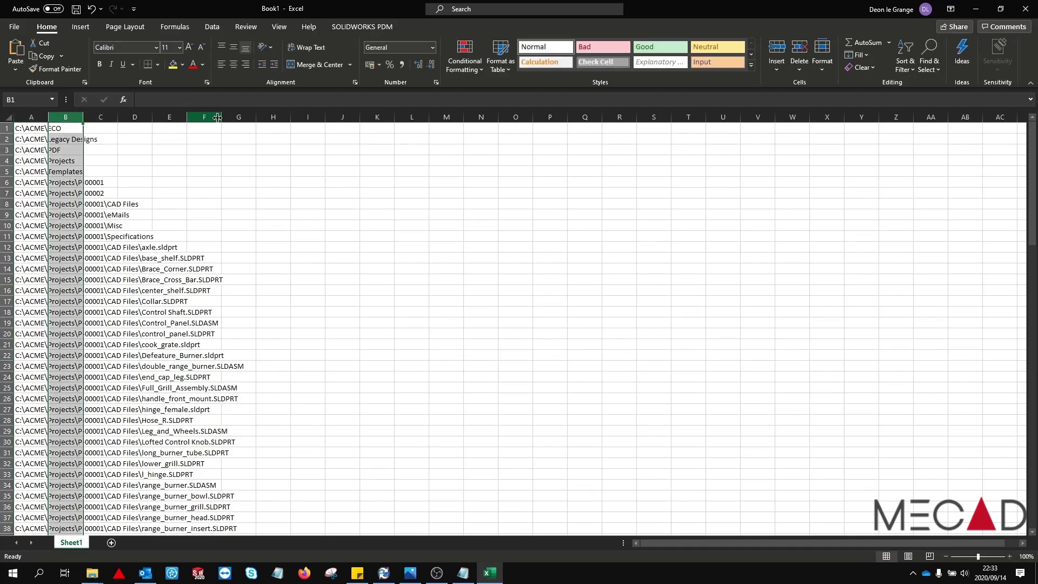
pyautogui.click(193, 99)
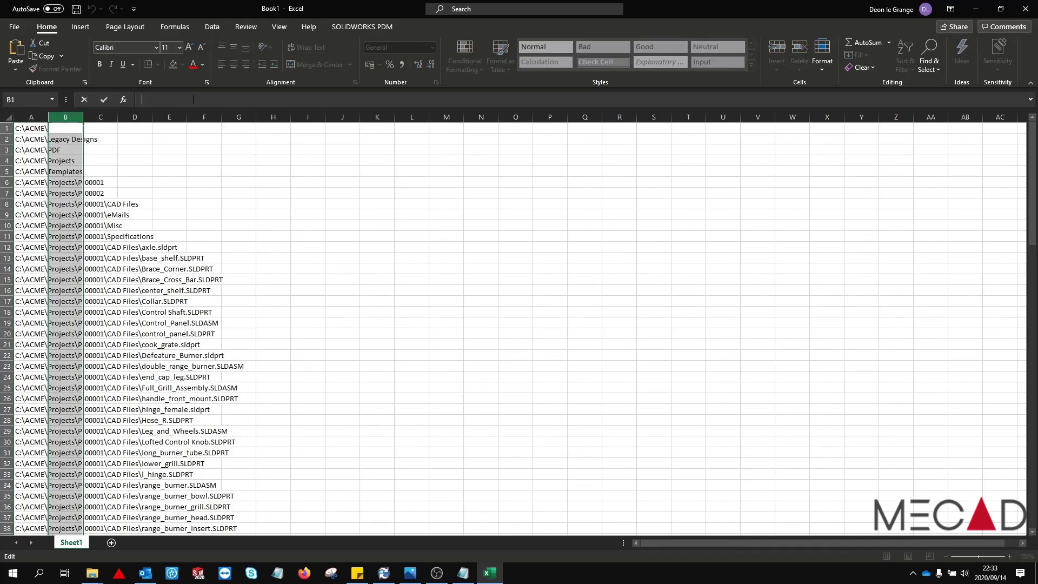
pyautogui.write('=')
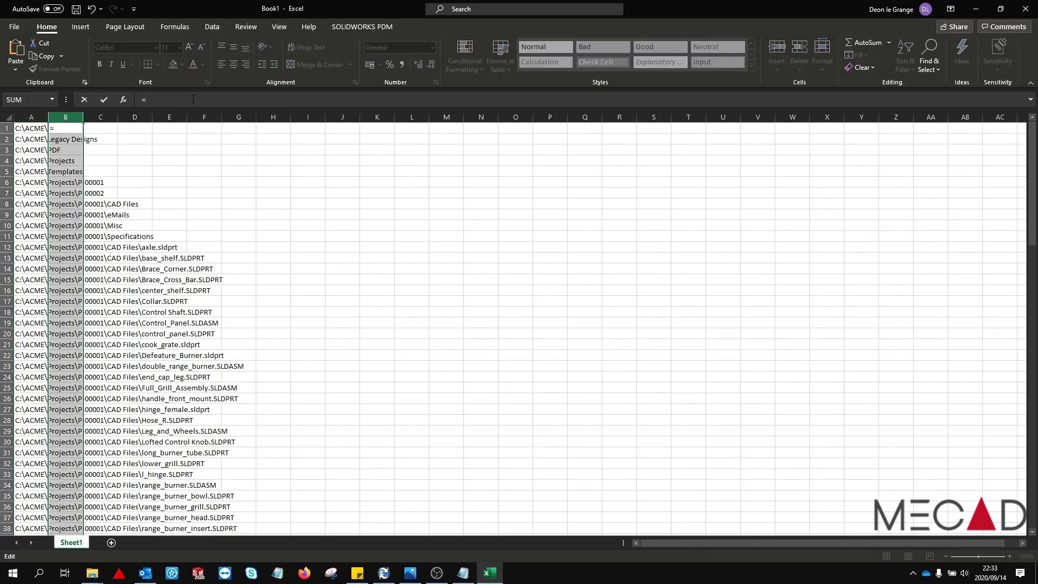
pyautogui.write('LEN')
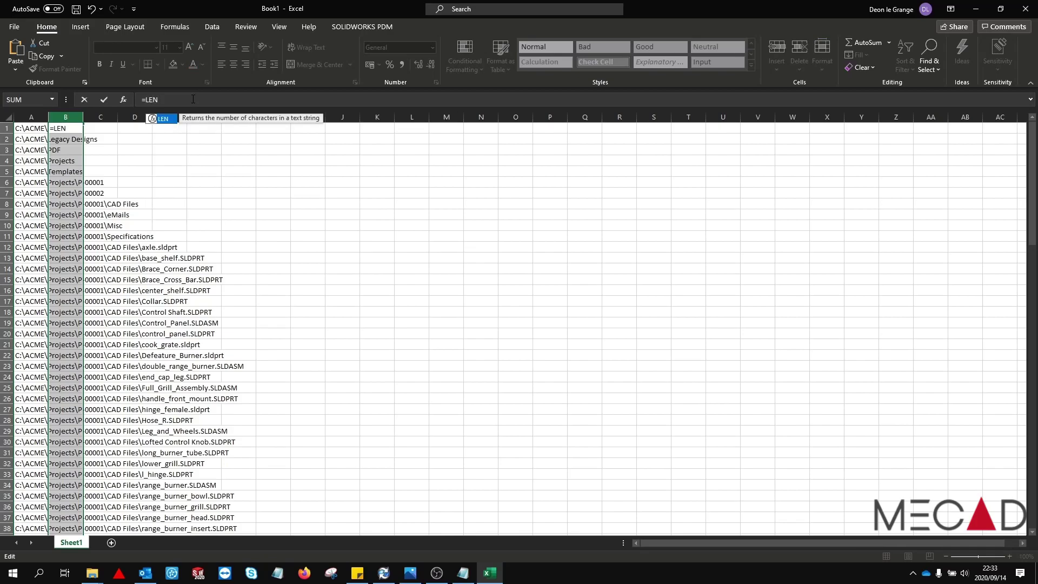
pyautogui.write('(A')
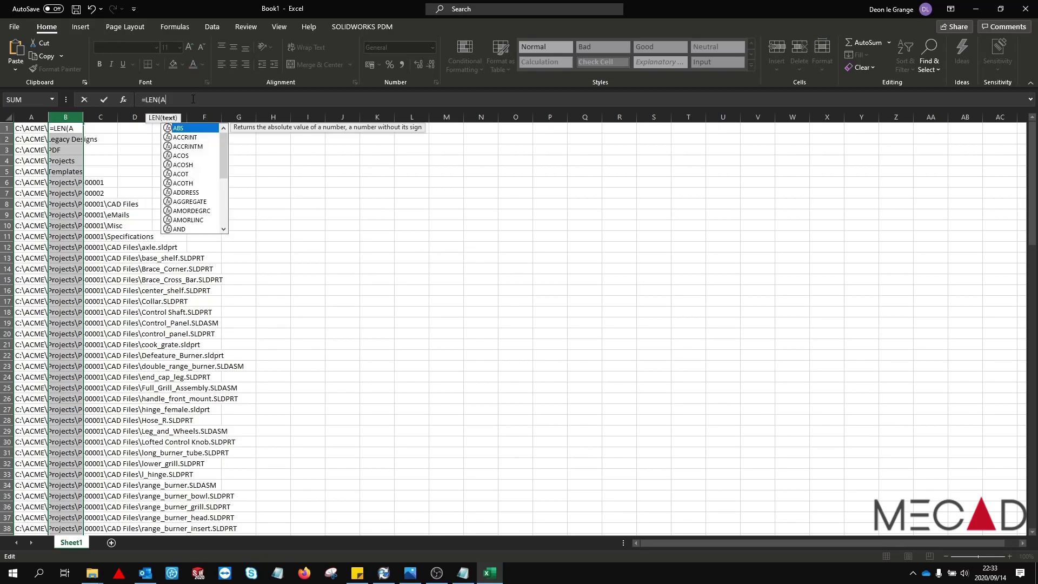
pyautogui.write('1)')
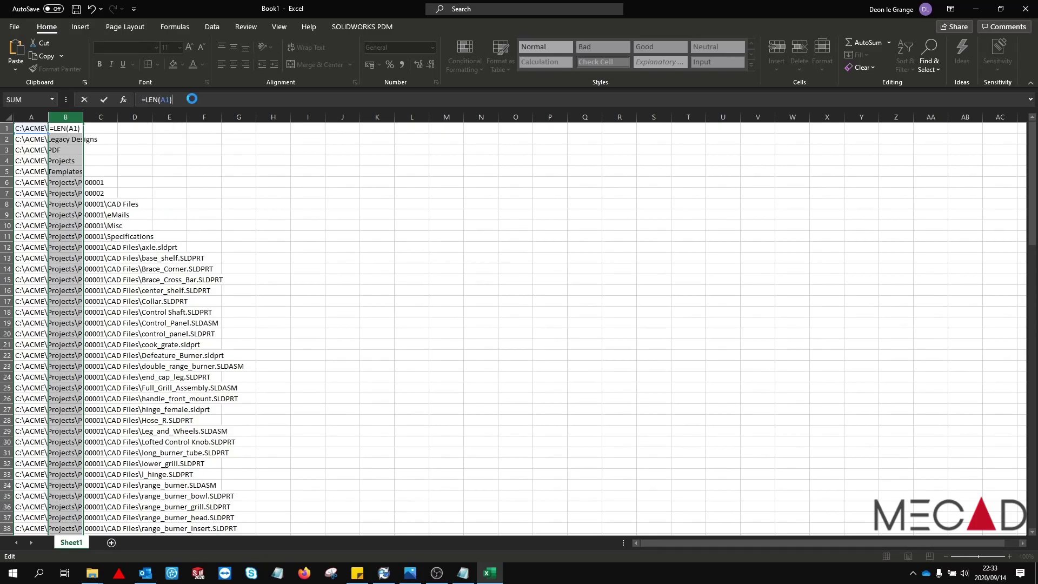
pyautogui.hotkey('ctrl', 'Return')
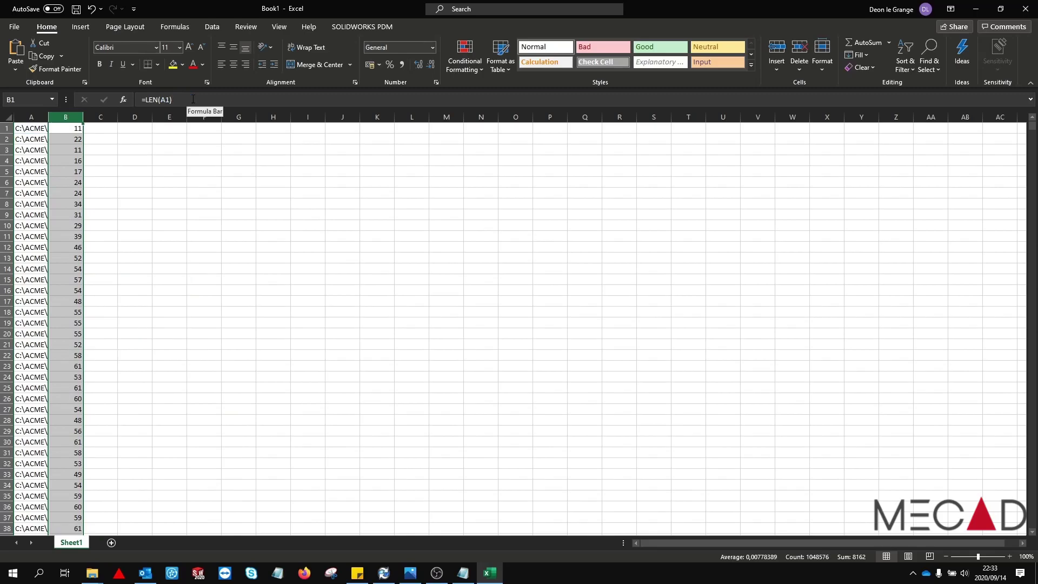
pyautogui.doubleClick(98, 129)
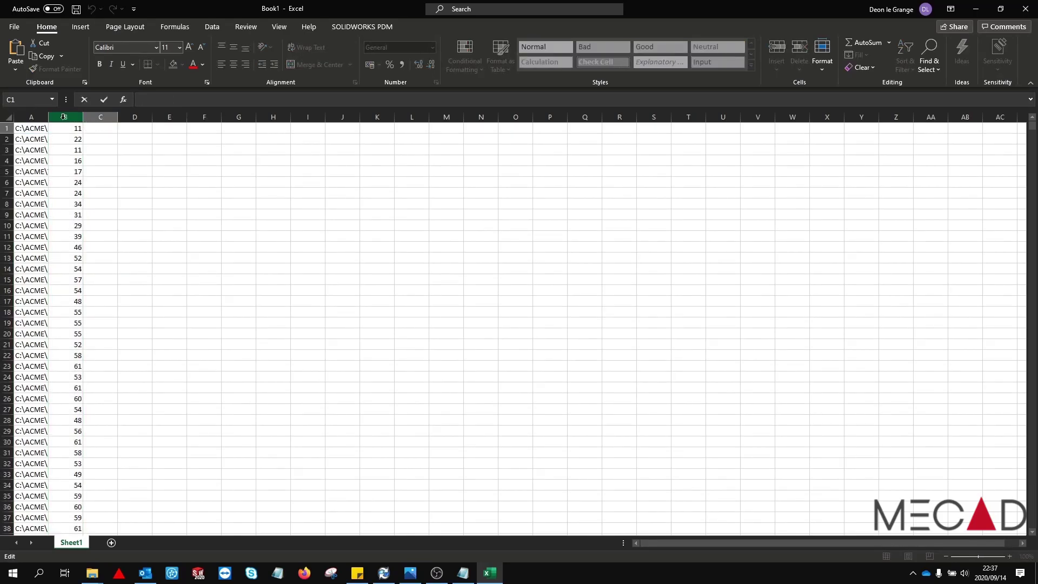
pyautogui.click(7, 117)
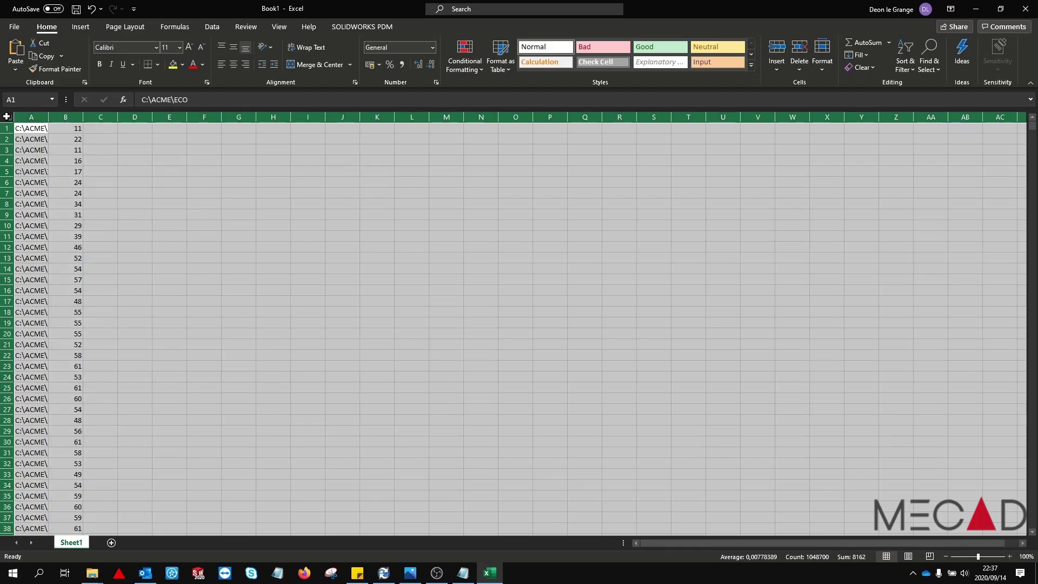
pyautogui.click(206, 33)
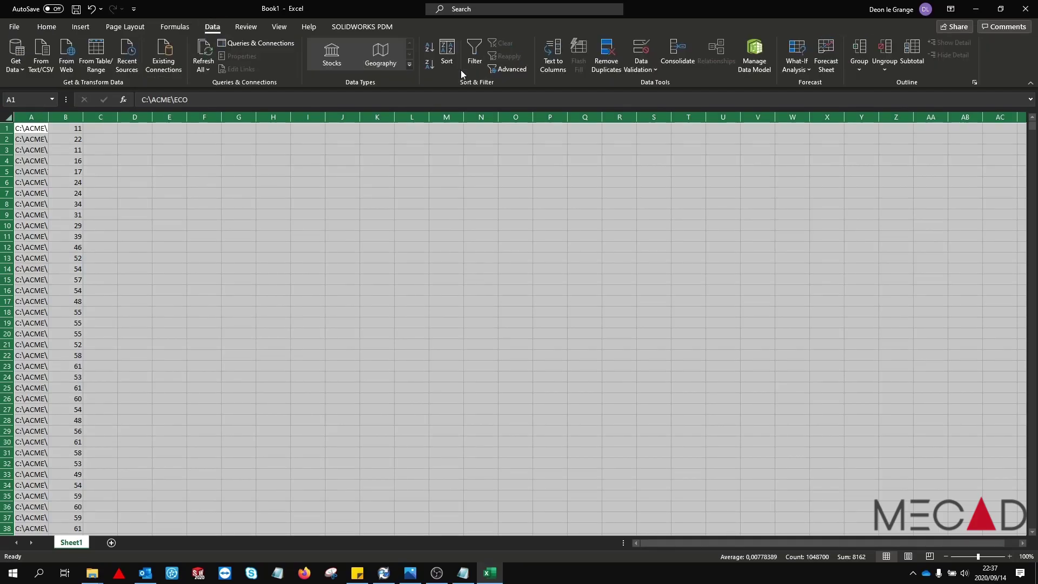
# - Sort all rows by column B, largest to smallest, with no header row, putting 247 first
pyautogui.click(446, 52)
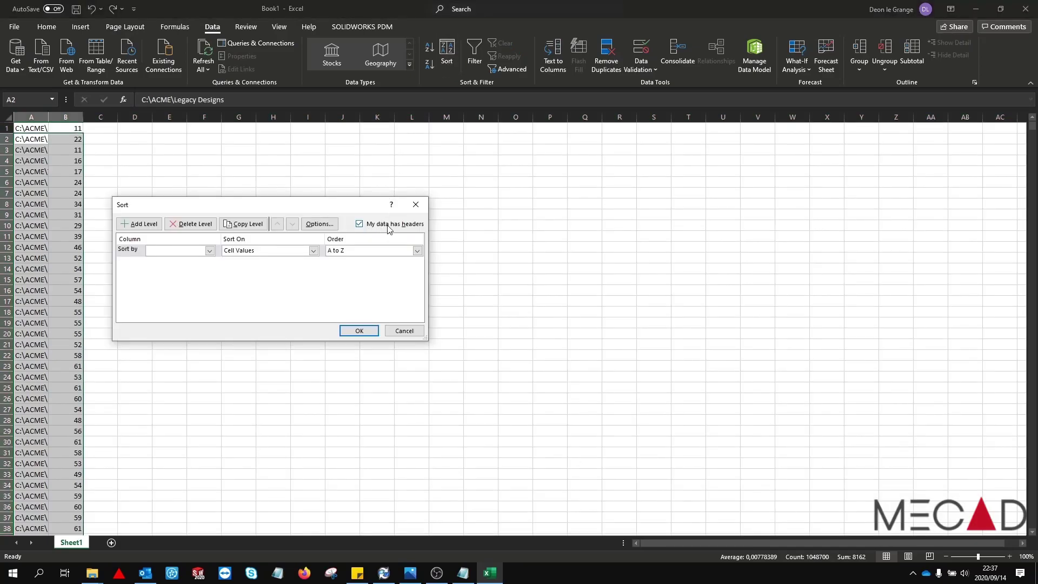
pyautogui.click(360, 225)
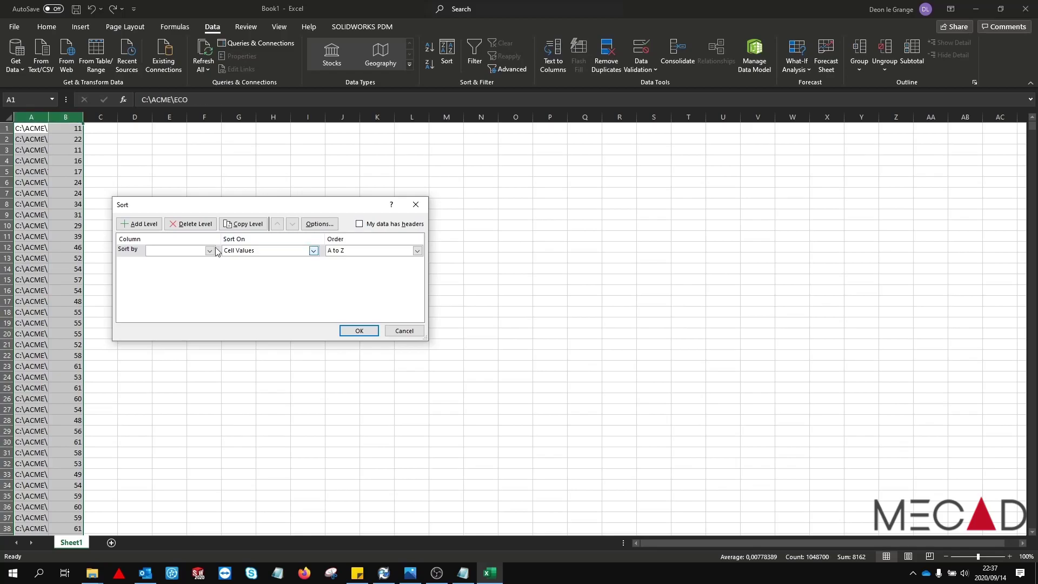
pyautogui.click(209, 251)
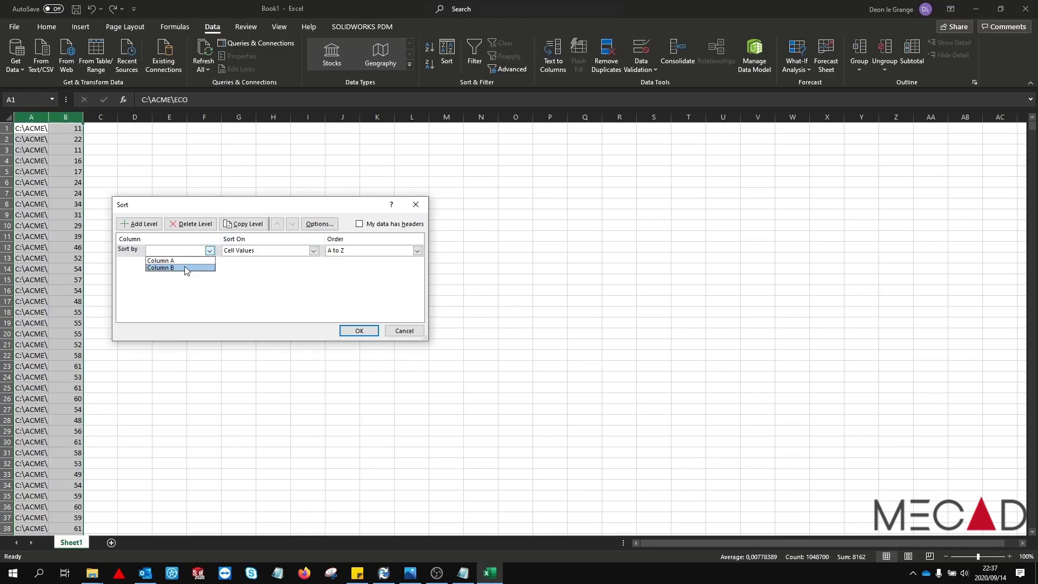
pyautogui.click(185, 267)
pyautogui.click(417, 251)
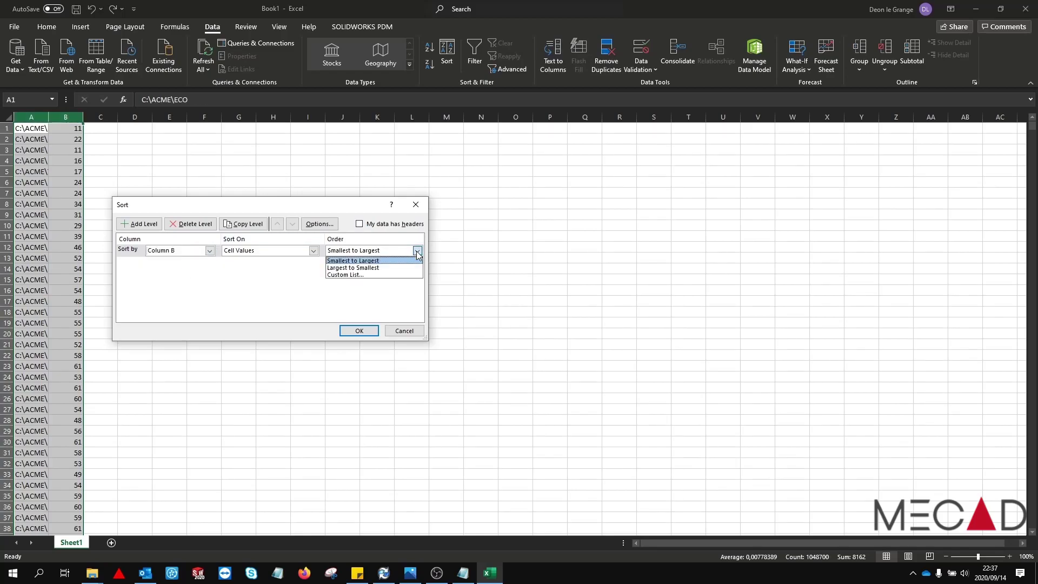
pyautogui.click(380, 268)
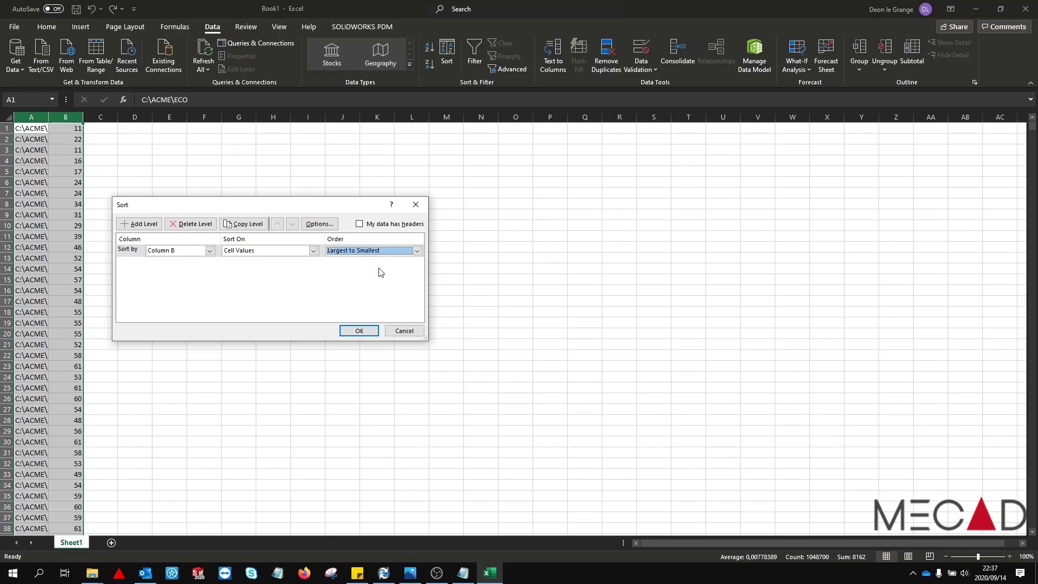
pyautogui.click(359, 331)
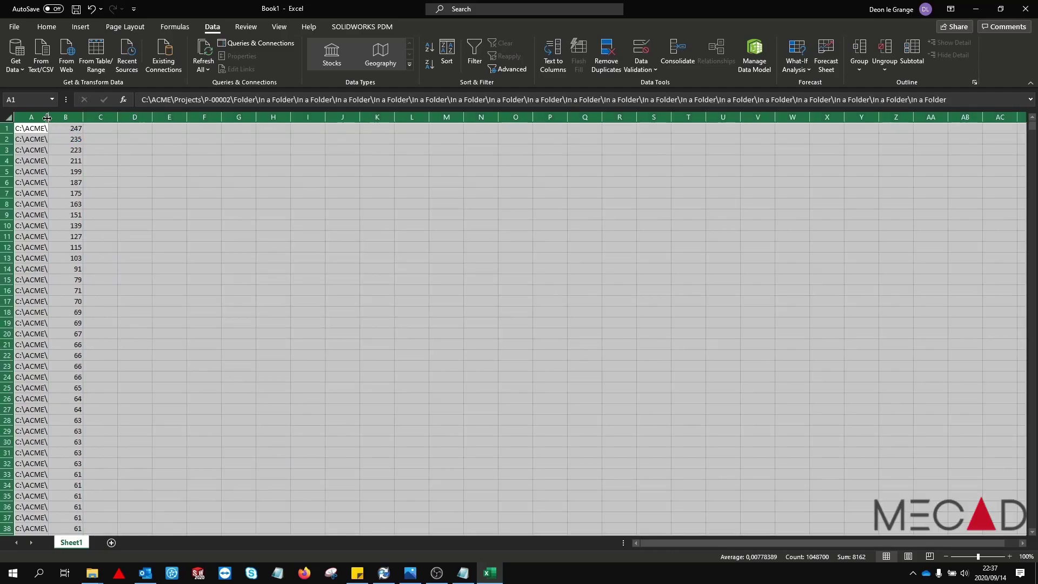
# - Autofit column A and select the 247-character P-00002 path text from A1
pyautogui.doubleClick(48, 117)
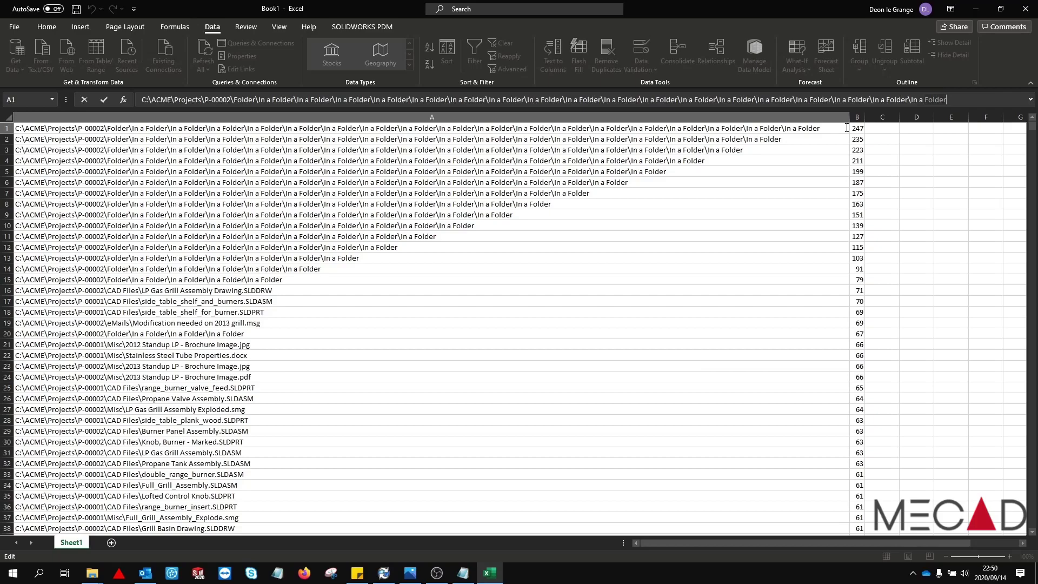
pyautogui.moveTo(990, 94); pyautogui.dragTo(134, 126)
pyautogui.hotkey('ctrl', 'c')
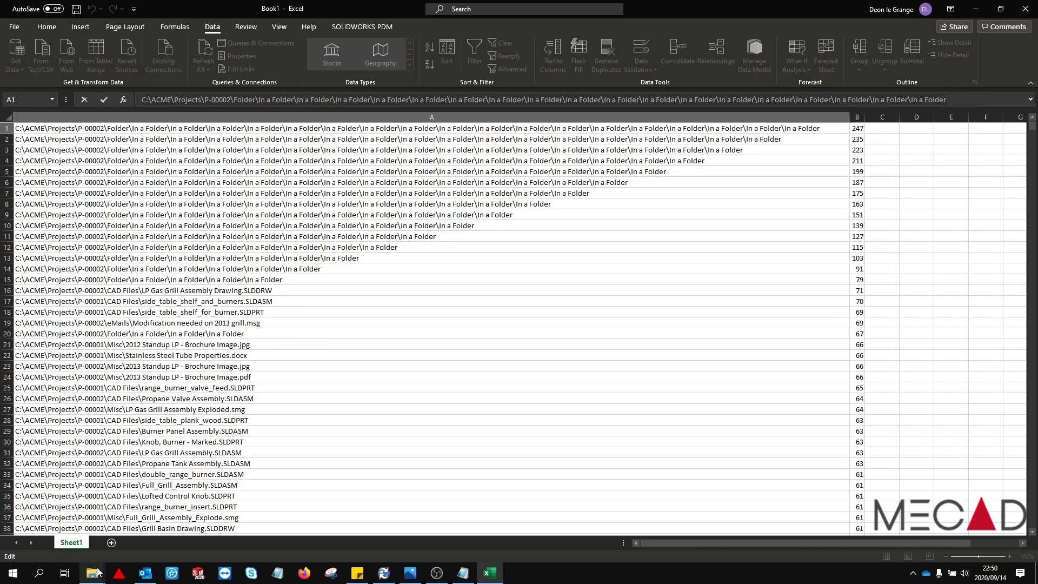
# - Navigate the PDM vault window to the pasted longest P-00002 folder path
pyautogui.click(93, 575)
pyautogui.click(54, 533)
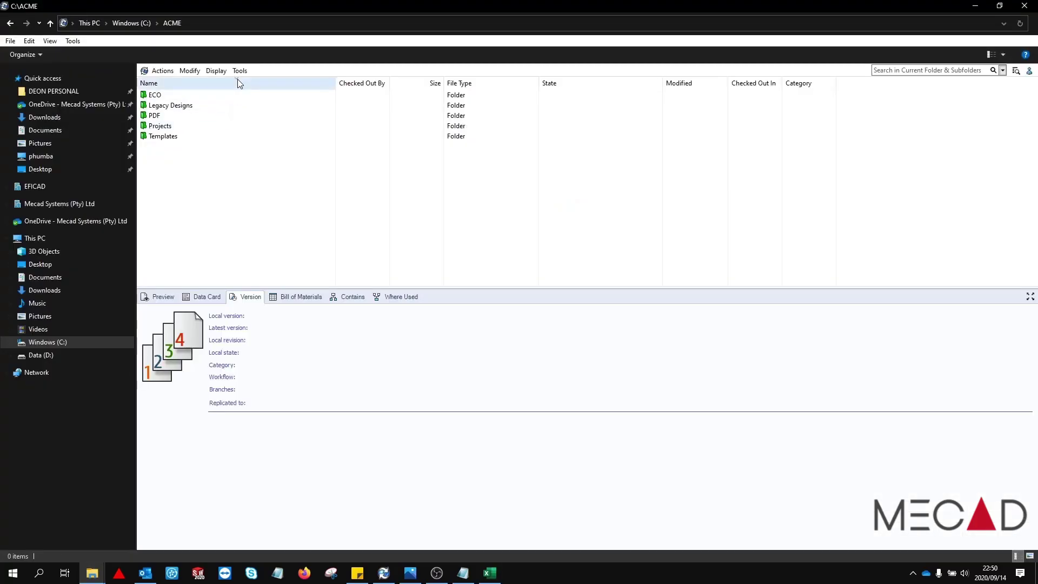
pyautogui.click(247, 23)
pyautogui.hotkey('ctrl', 'v')
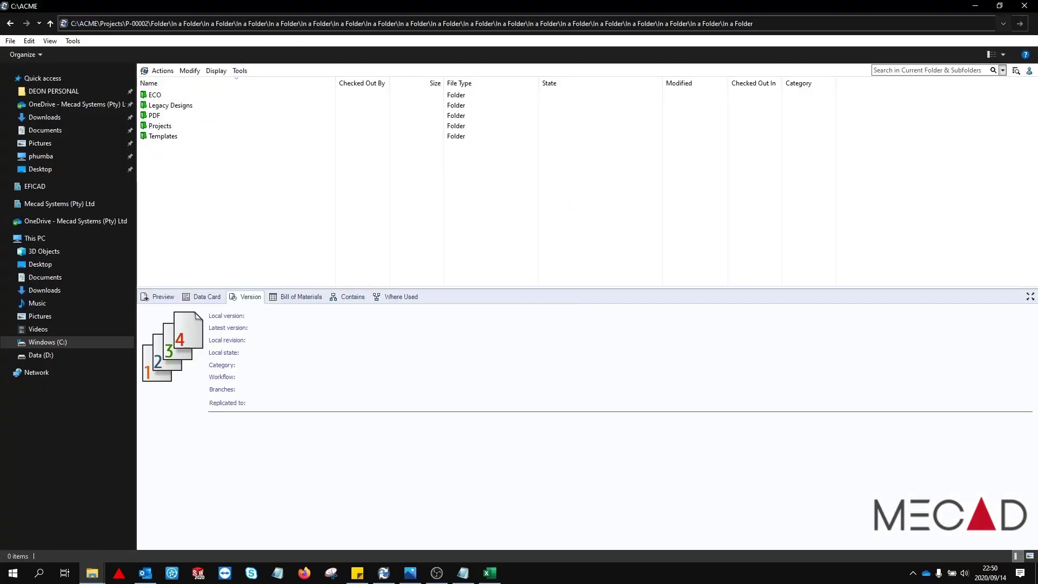
pyautogui.press('Return')
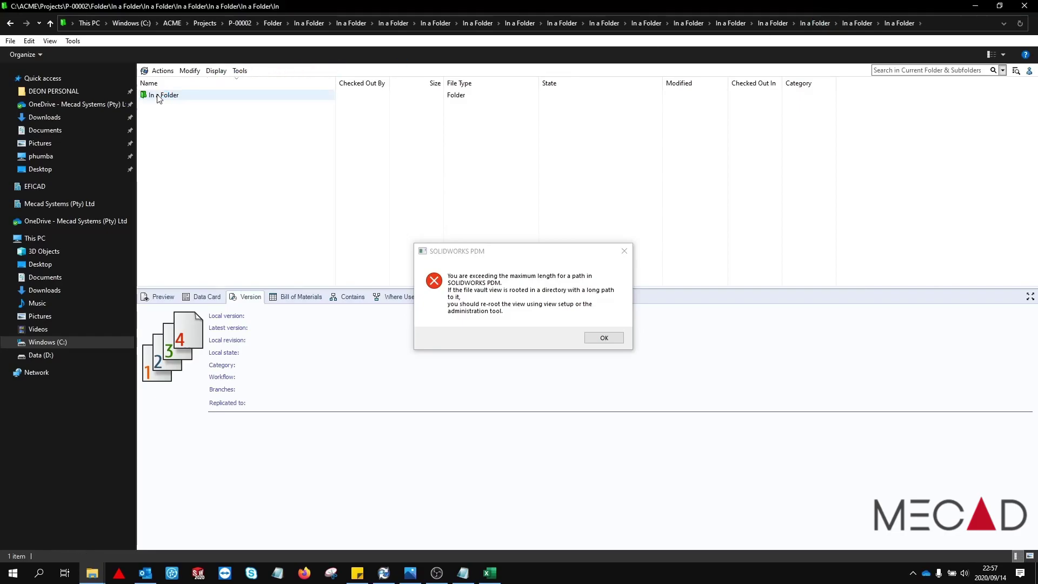
# - Dismiss the path-length error and rename the three nested 'In a Folder' folders to 1, 2 and 3
pyautogui.click(603, 337)
pyautogui.click(169, 100)
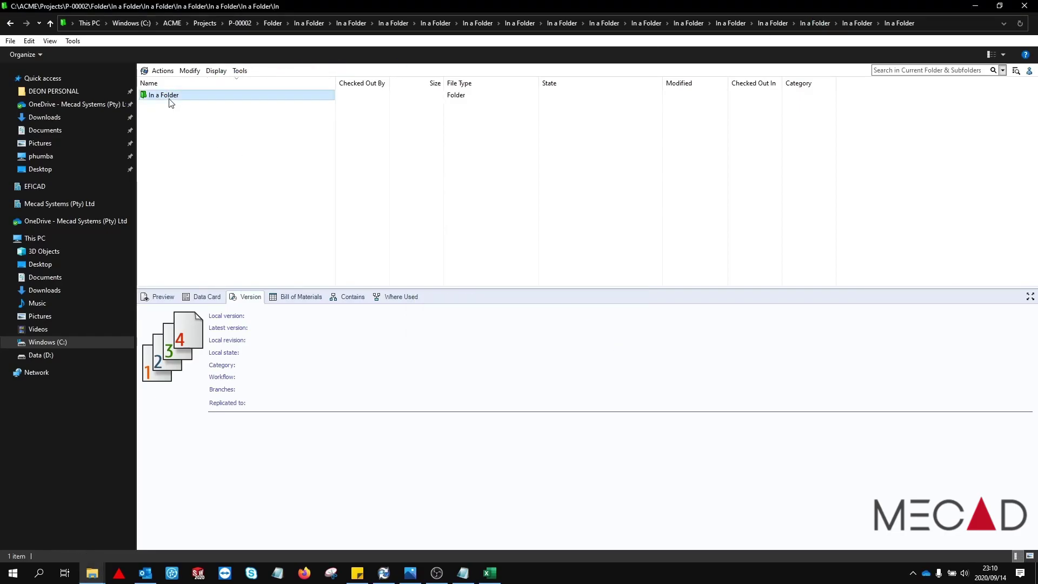
pyautogui.click(169, 95)
pyautogui.write('1')
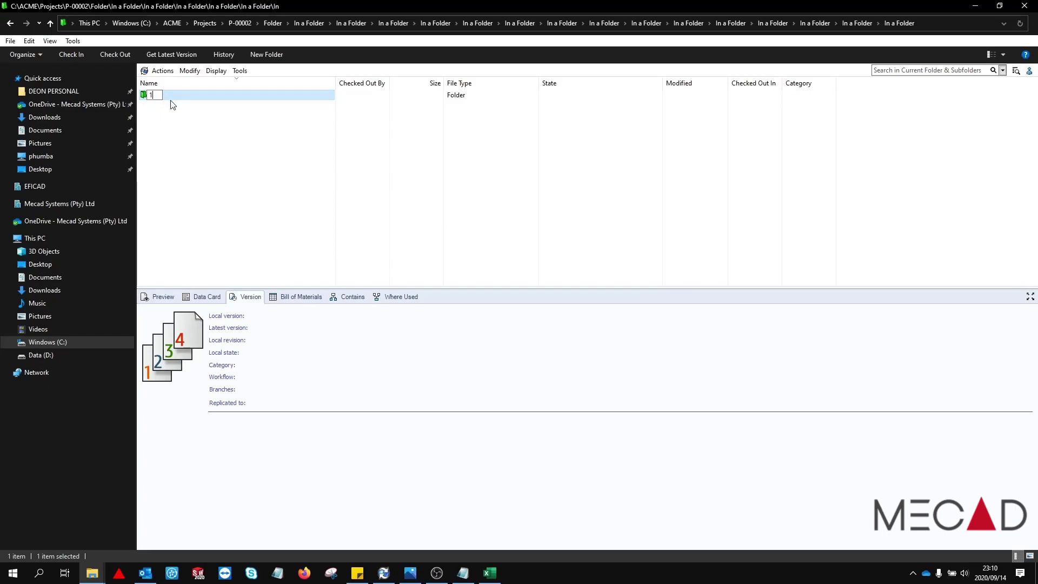
pyautogui.press('Return')
pyautogui.doubleClick(166, 97)
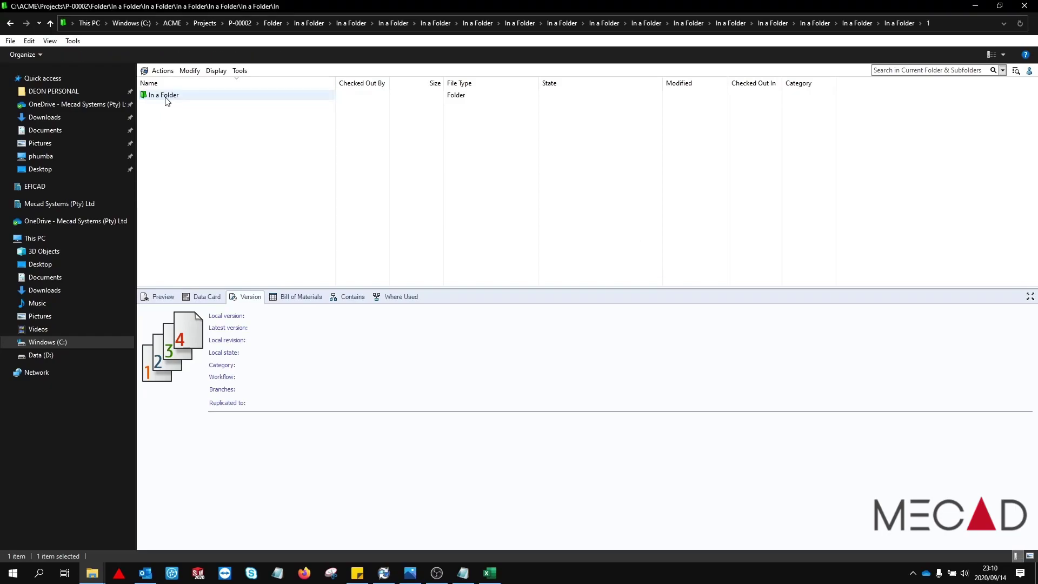
pyautogui.click(168, 100)
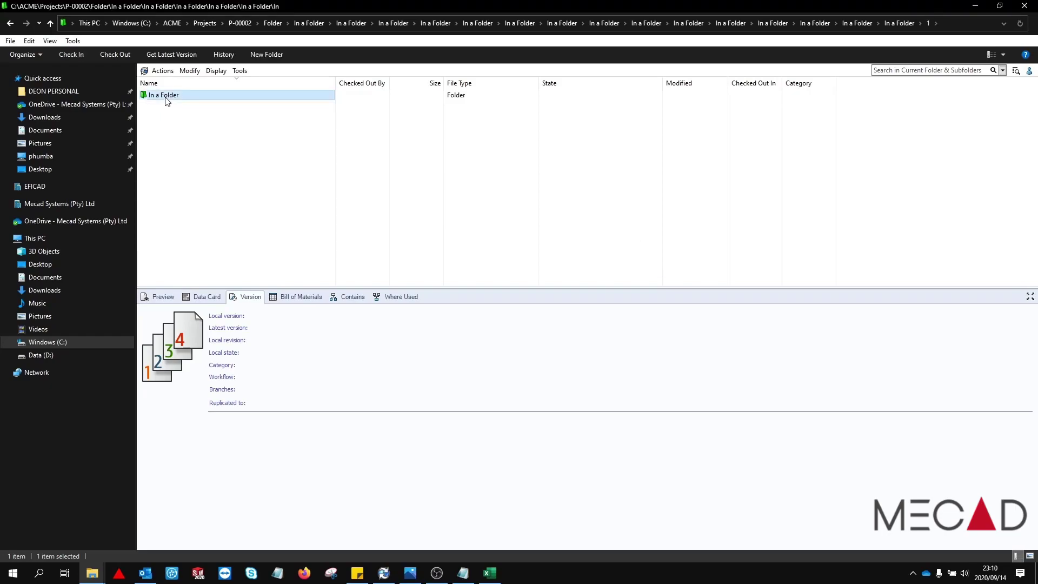
pyautogui.click(167, 100)
pyautogui.write('2')
pyautogui.press('Return')
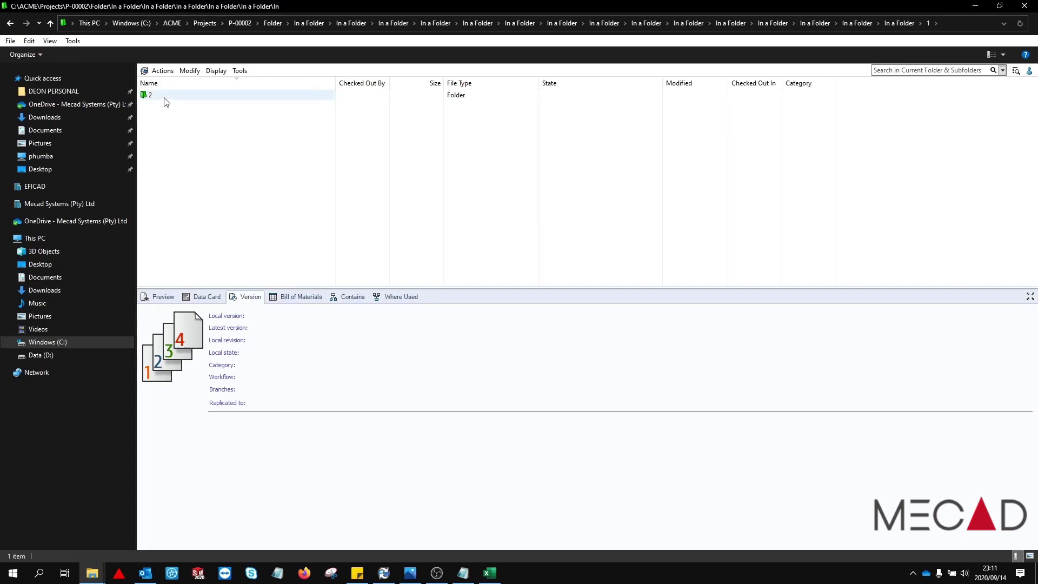
pyautogui.doubleClick(166, 101)
pyautogui.click(165, 101)
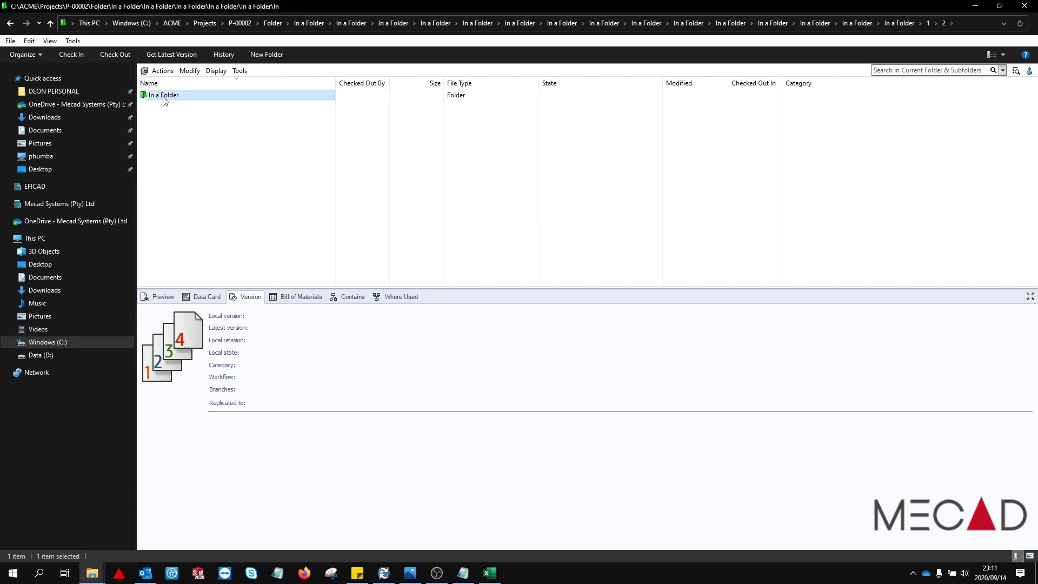
pyautogui.click(165, 101)
pyautogui.write('3')
pyautogui.press('Return')
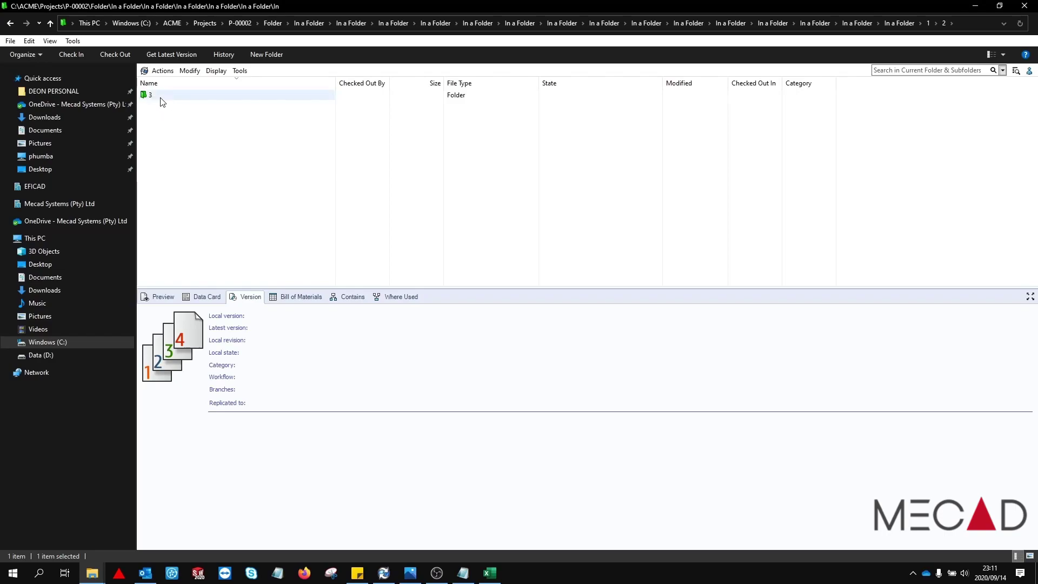
pyautogui.doubleClick(161, 100)
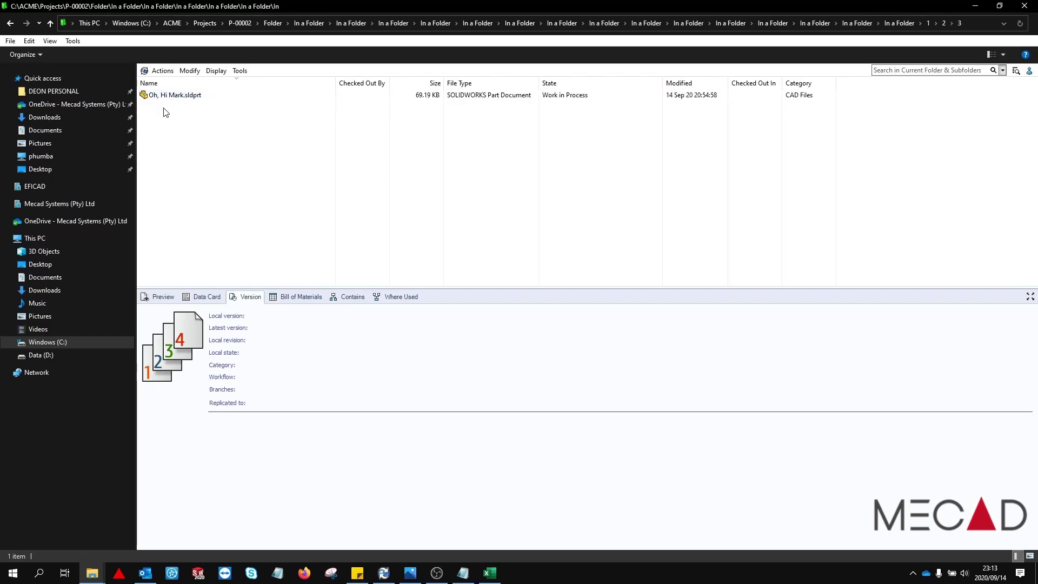
# - Check out Oh, Hi Mark.sldprt inside folder 3
pyautogui.click(161, 98)
pyautogui.rightClick(161, 97)
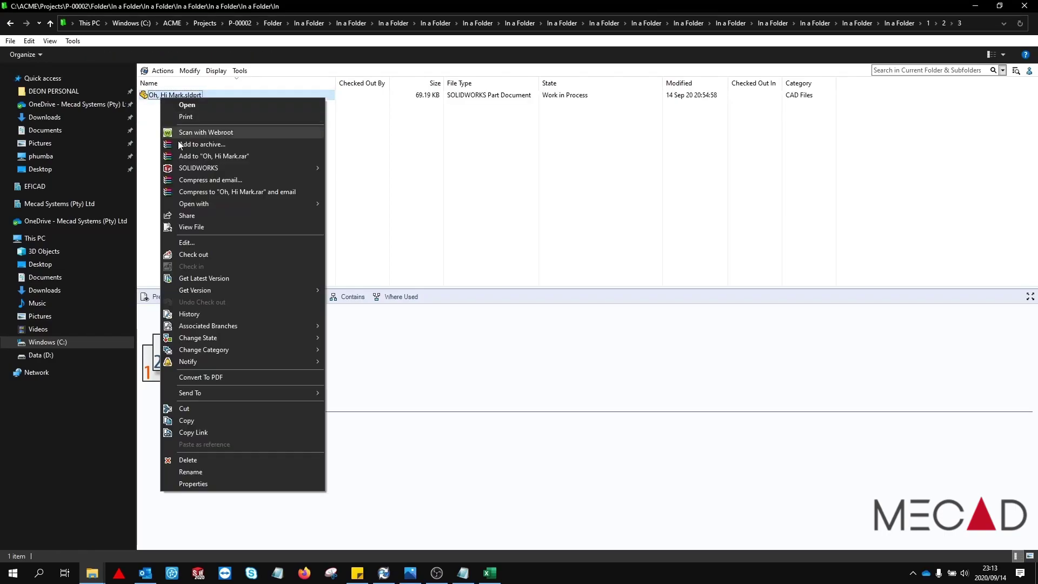
pyautogui.click(197, 254)
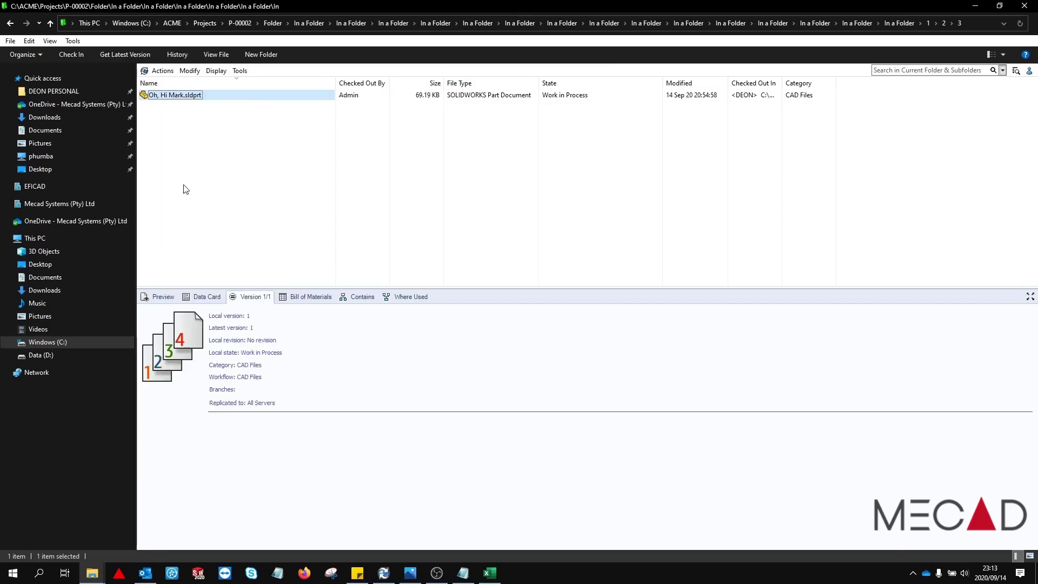